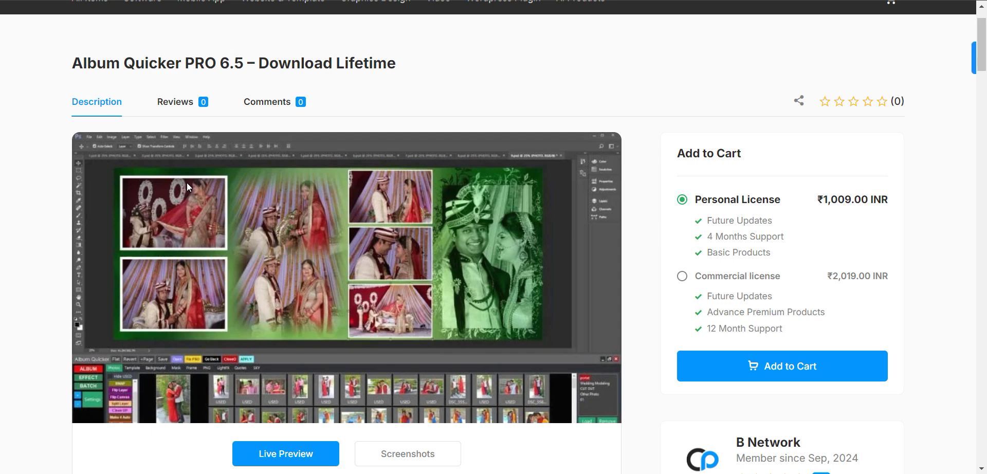
Switch to Photoshop and look through Album Quicker's Templates, Background, Mask and Frame categories, returning to Photos.
{"action": "scroll", "coordinate": [350, 307], "scroll_direction": "down", "scroll_amount": 3}
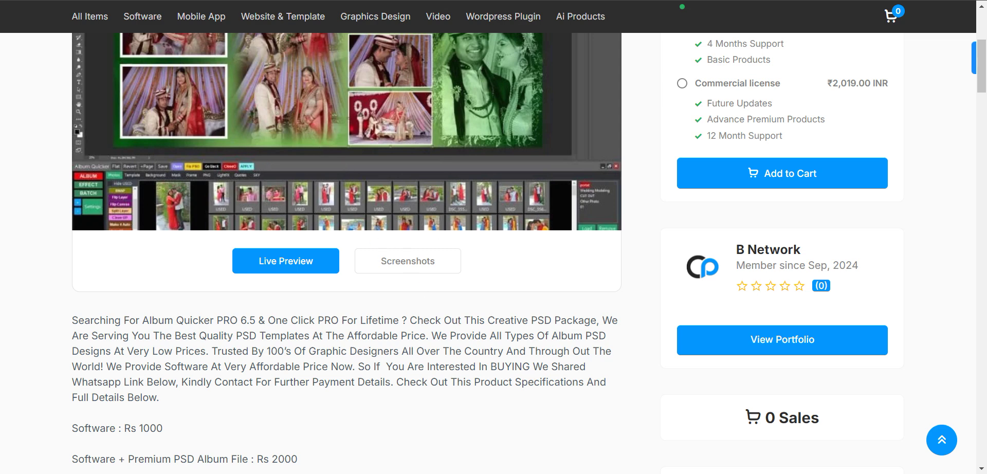
{"action": "key", "text": "alt+Tab"}
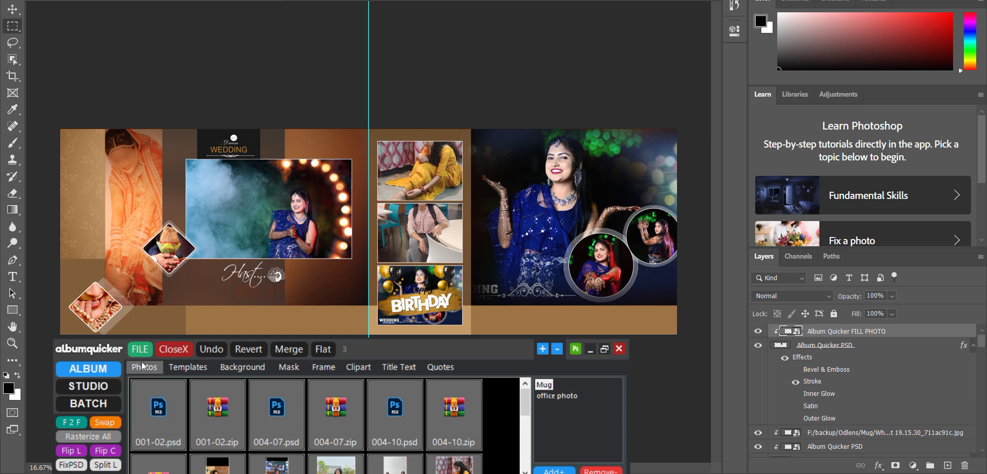
{"action": "left_click", "coordinate": [177, 368]}
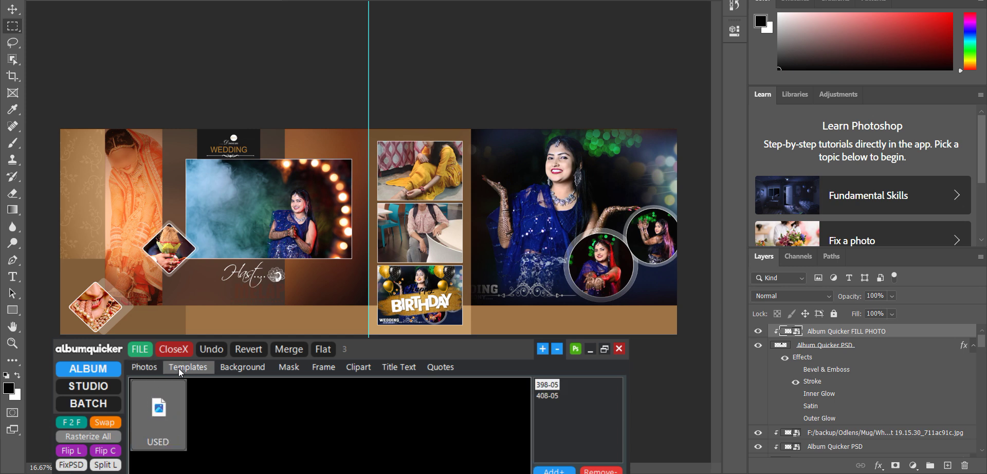
{"action": "left_click", "coordinate": [240, 368]}
{"action": "left_click", "coordinate": [288, 368]}
{"action": "left_click", "coordinate": [318, 366]}
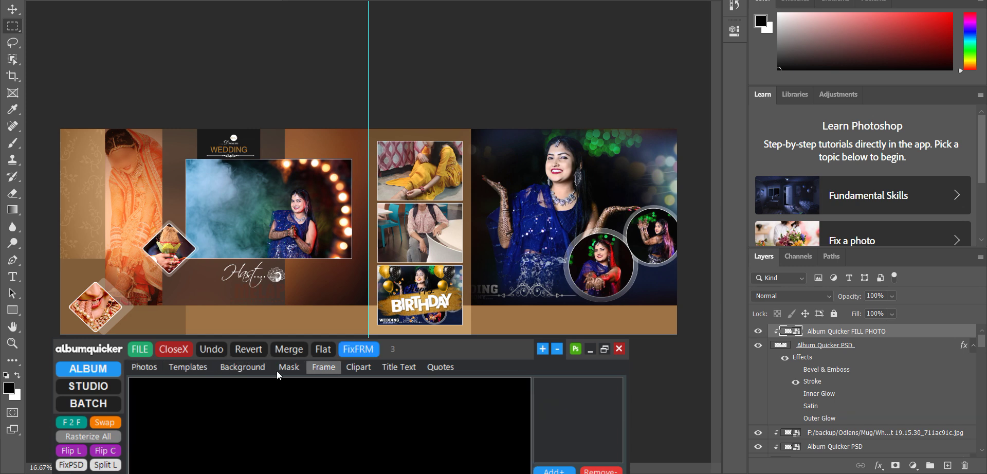
{"action": "left_click", "coordinate": [138, 370]}
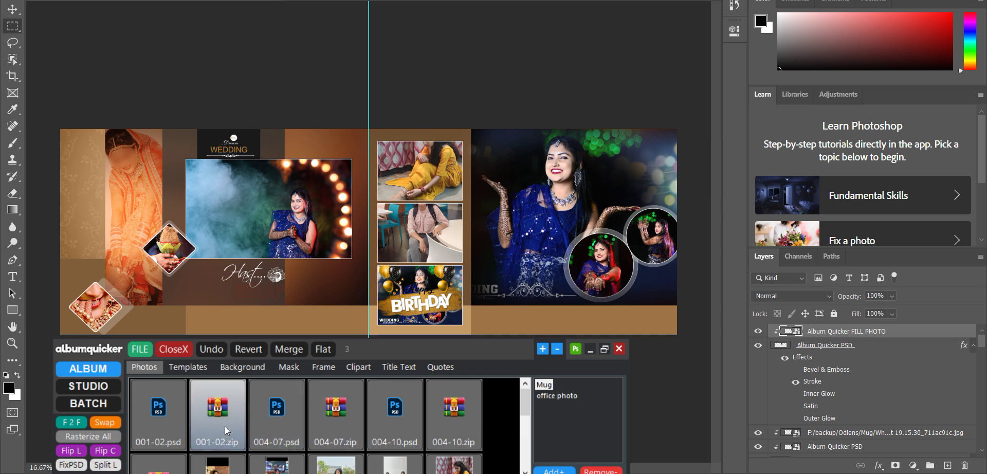
Look through the photo thumbnails in the Mug folder.
{"action": "scroll", "coordinate": [208, 418], "scroll_direction": "down", "scroll_amount": 5}
{"action": "scroll", "coordinate": [208, 418], "scroll_direction": "up", "scroll_amount": 5}
{"action": "scroll", "coordinate": [205, 419], "scroll_direction": "down", "scroll_amount": 5}
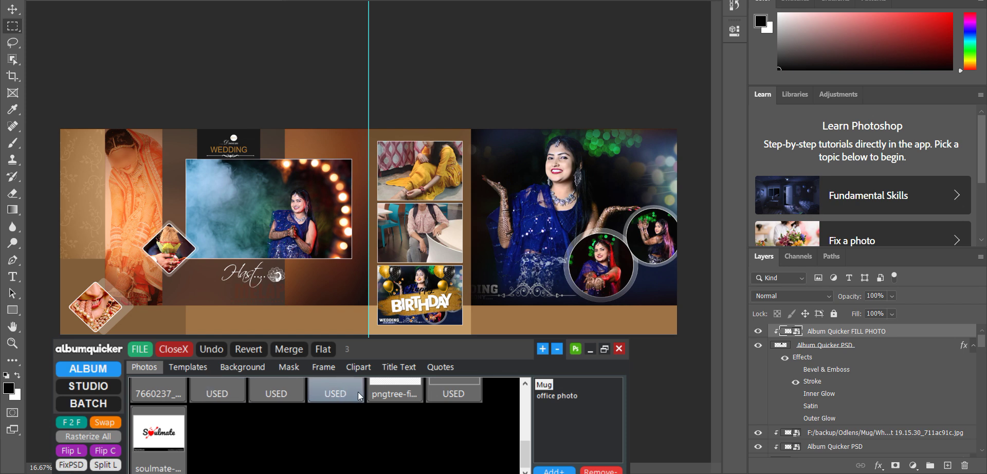
{"action": "scroll", "coordinate": [380, 411], "scroll_direction": "up", "scroll_amount": 1}
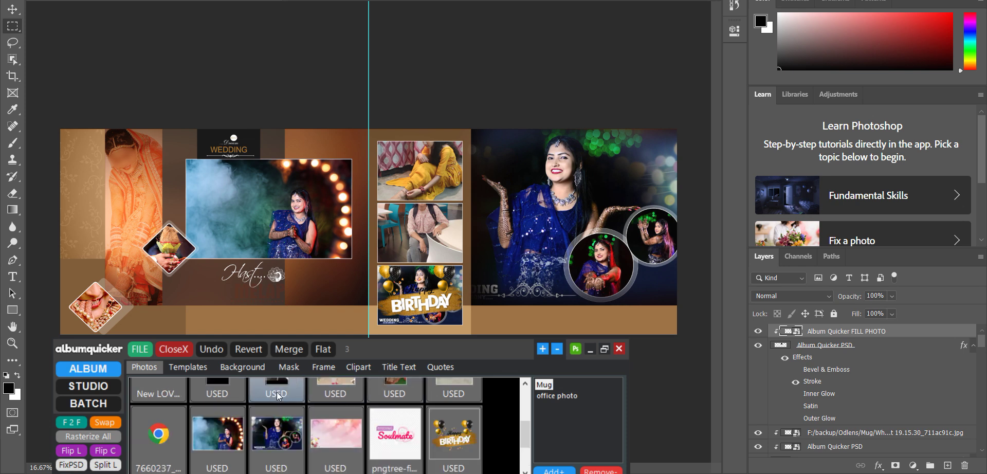
{"action": "scroll", "coordinate": [241, 395], "scroll_direction": "up", "scroll_amount": 2}
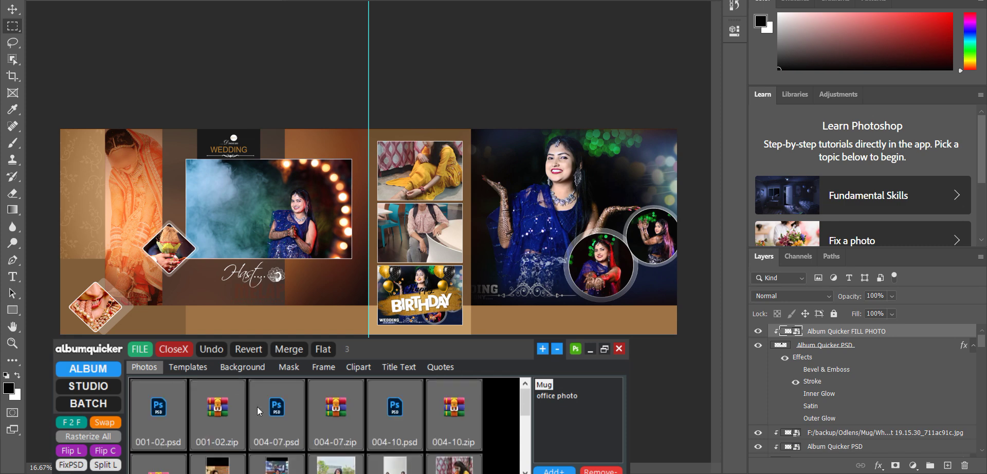
{"action": "scroll", "coordinate": [461, 432], "scroll_direction": "down", "scroll_amount": 5}
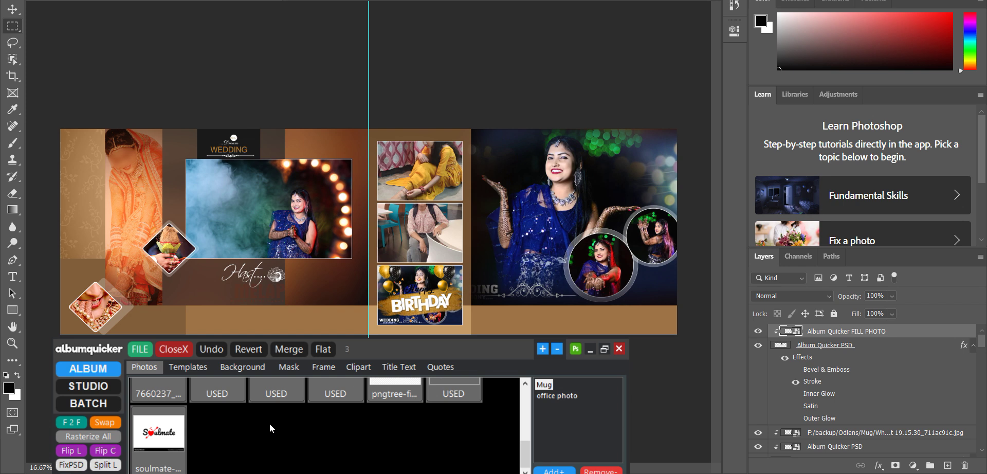
{"action": "left_click", "coordinate": [191, 367]}
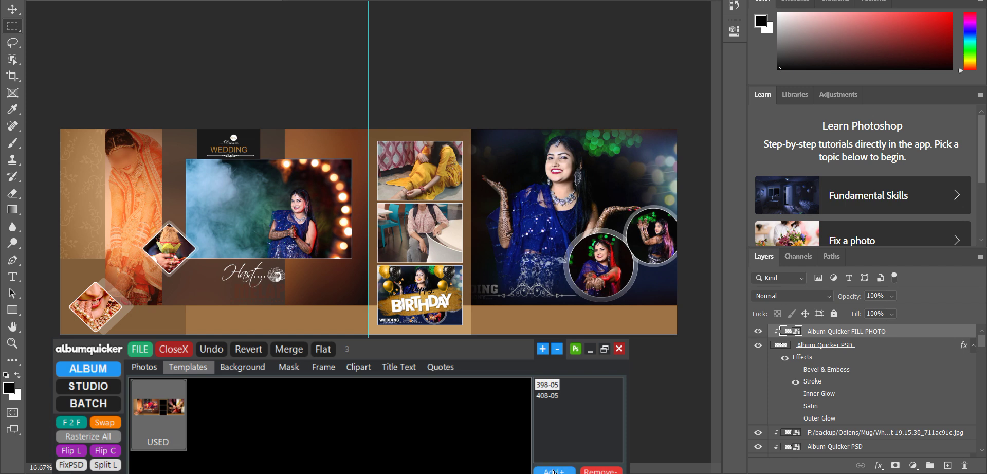
{"action": "left_click", "coordinate": [560, 471]}
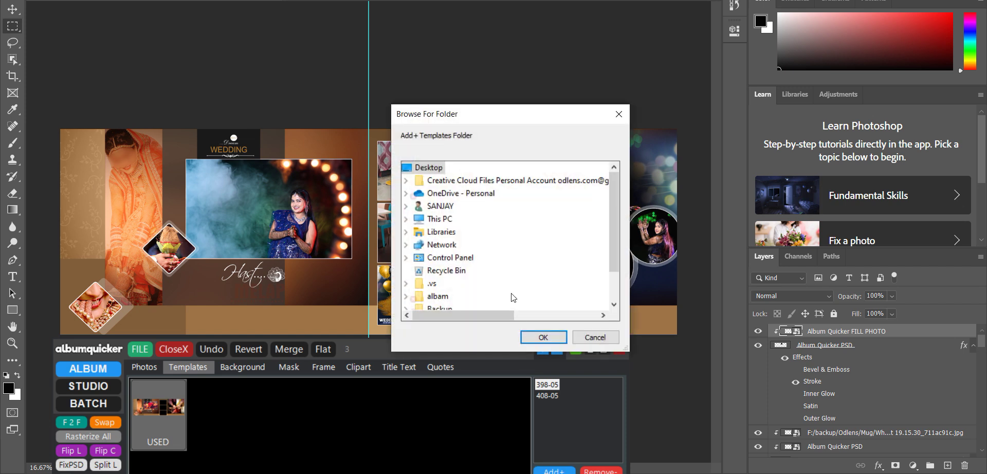
{"action": "scroll", "coordinate": [477, 231], "scroll_direction": "down", "scroll_amount": 1}
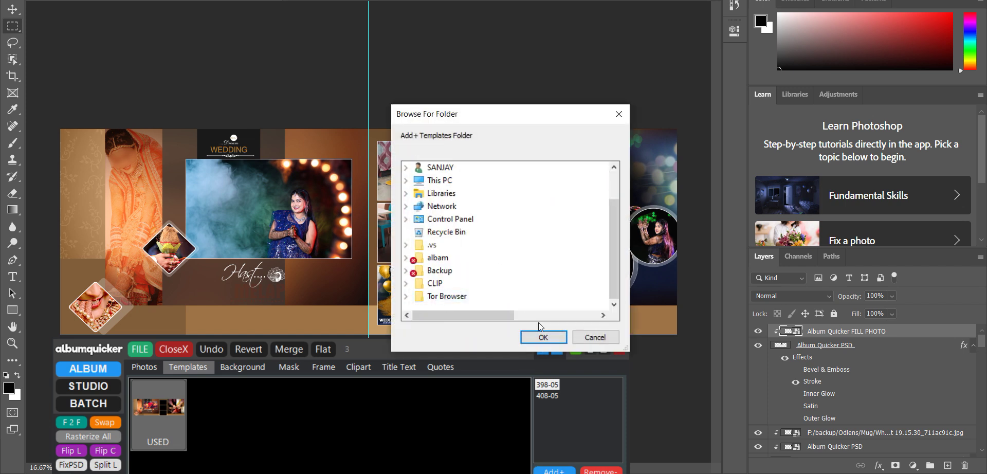
{"action": "left_click", "coordinate": [618, 114]}
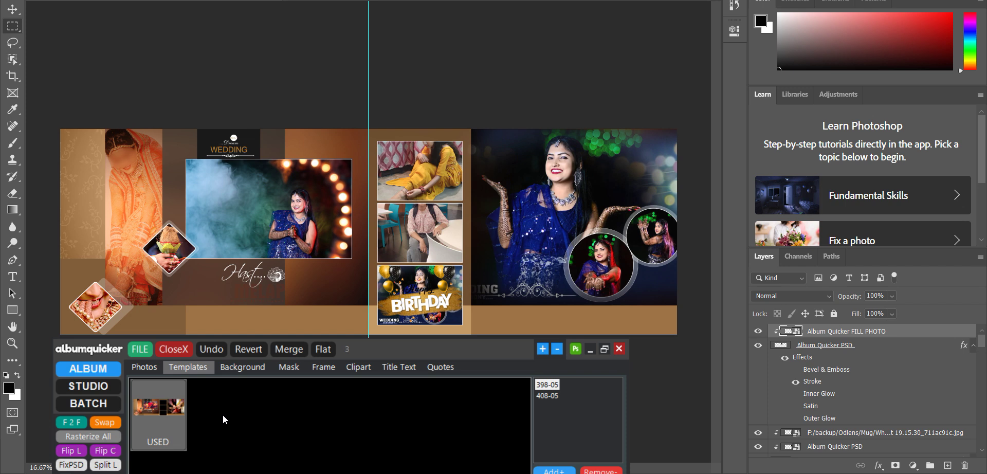
Look through the Background, Mask, Frame, Clipart, Title Text and Quotes categories, returning to Templates.
{"action": "left_click", "coordinate": [234, 367]}
{"action": "left_click", "coordinate": [286, 366]}
{"action": "left_click", "coordinate": [323, 369]}
{"action": "left_click", "coordinate": [350, 370]}
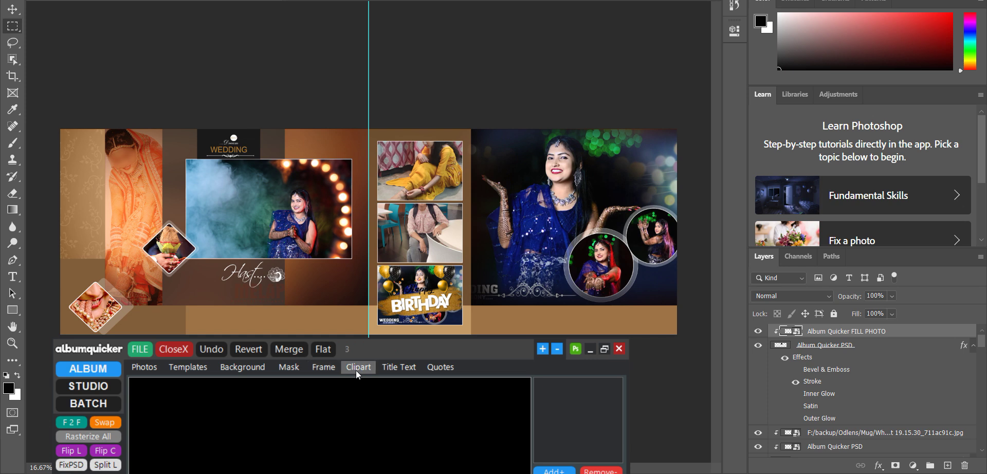
{"action": "left_click", "coordinate": [406, 368]}
{"action": "left_click", "coordinate": [432, 368]}
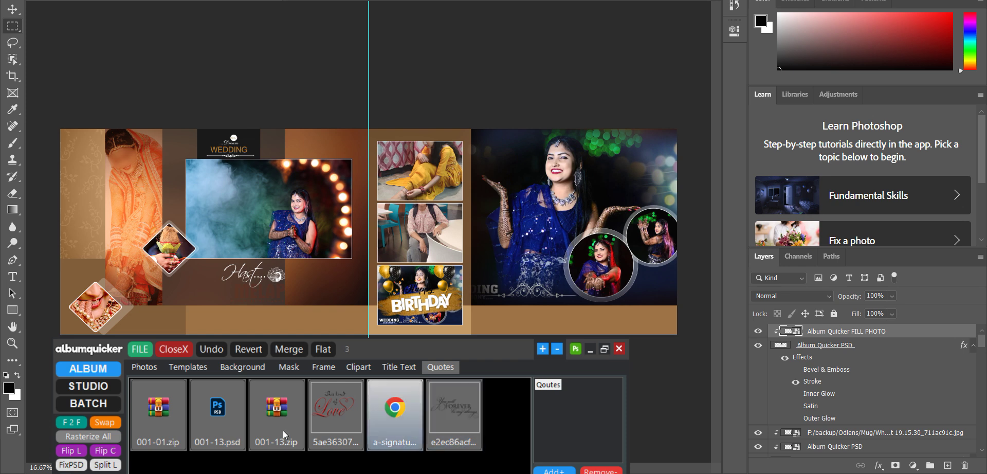
{"action": "left_click", "coordinate": [195, 367]}
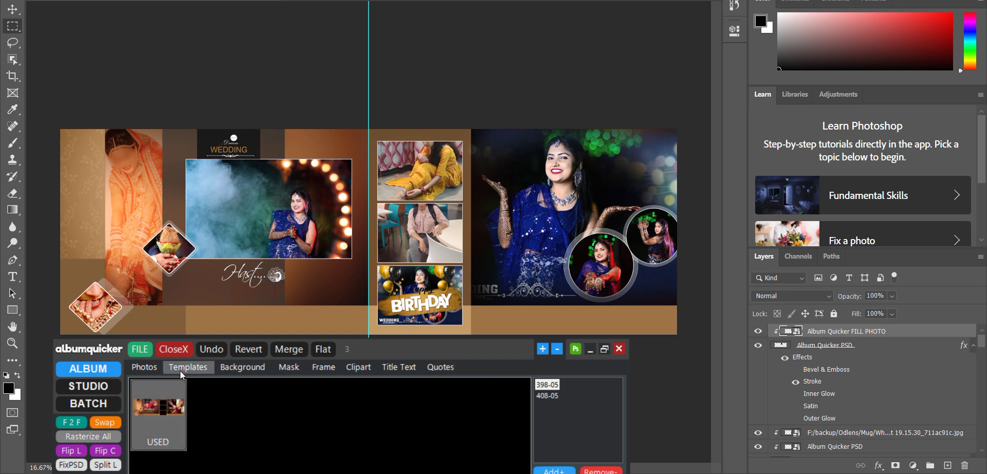
{"action": "left_click", "coordinate": [139, 368]}
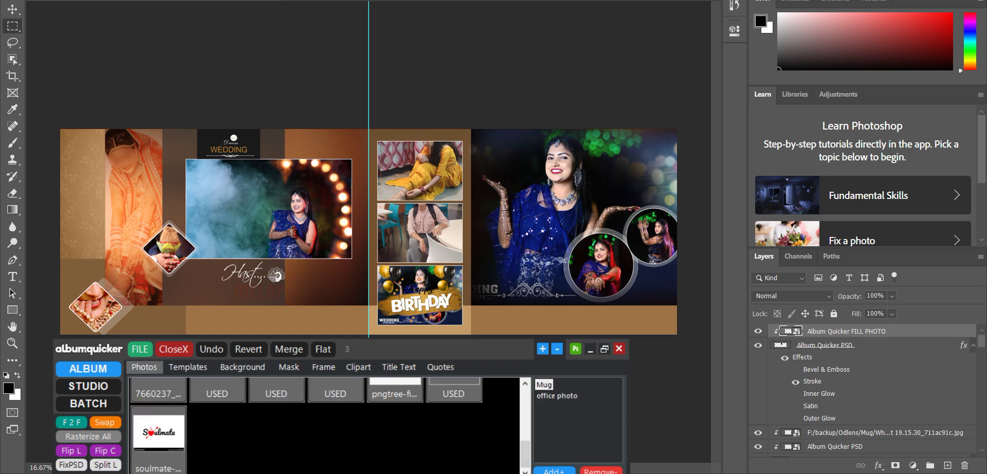
{"action": "left_click", "coordinate": [555, 470]}
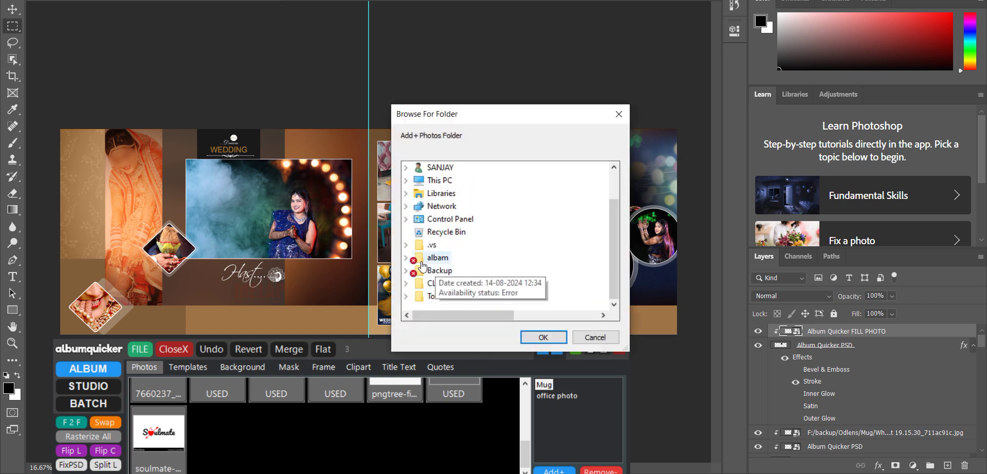
{"action": "left_click", "coordinate": [442, 265]}
{"action": "scroll", "coordinate": [442, 265], "scroll_direction": "up", "scroll_amount": 1}
{"action": "left_click", "coordinate": [440, 296]}
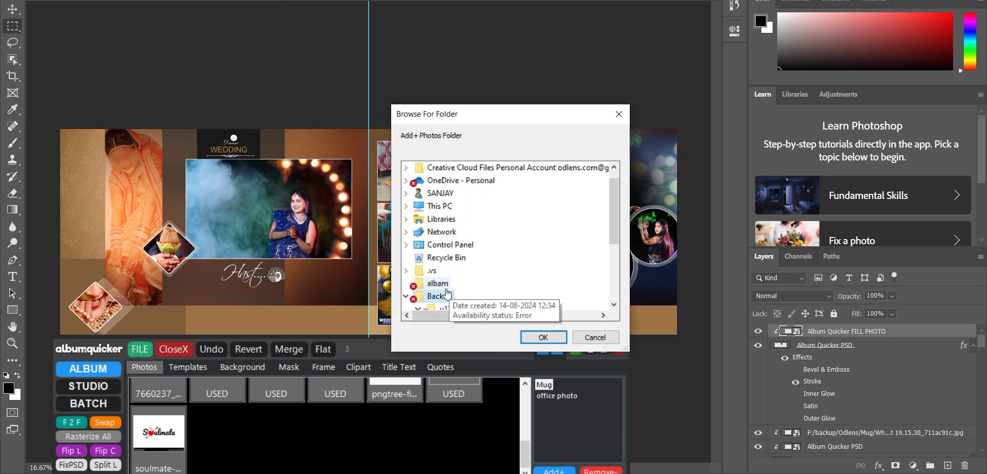
{"action": "left_click", "coordinate": [619, 115]}
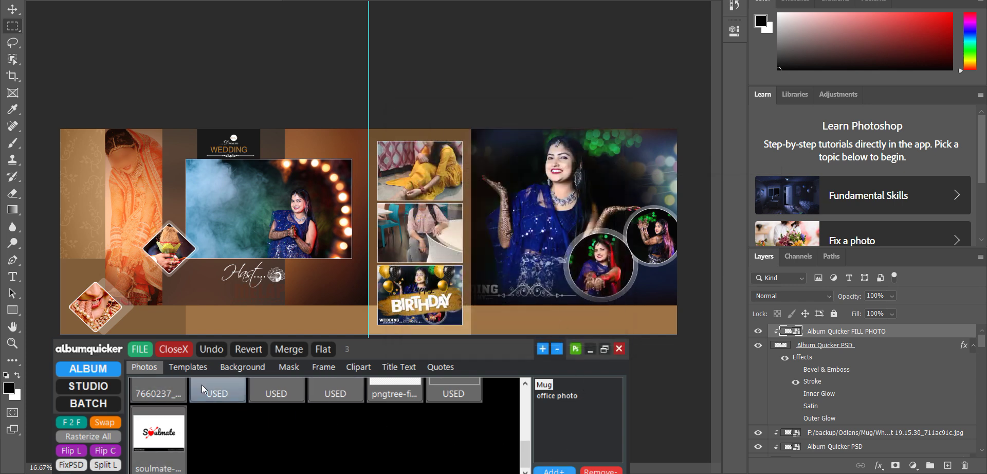
Fill the large landscape frame on the left page with the Mug photo of the woman in white, and shift it down inside the frame.
{"action": "left_click", "coordinate": [200, 368]}
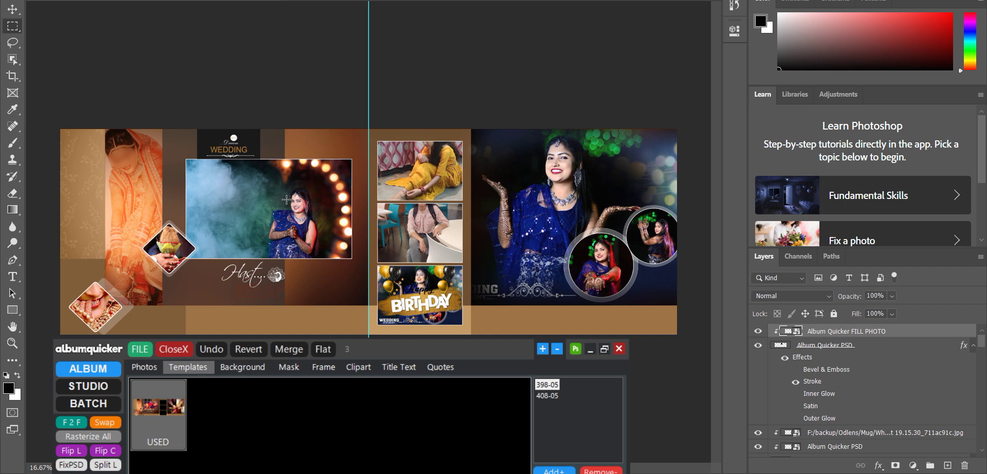
{"action": "left_click", "coordinate": [145, 409]}
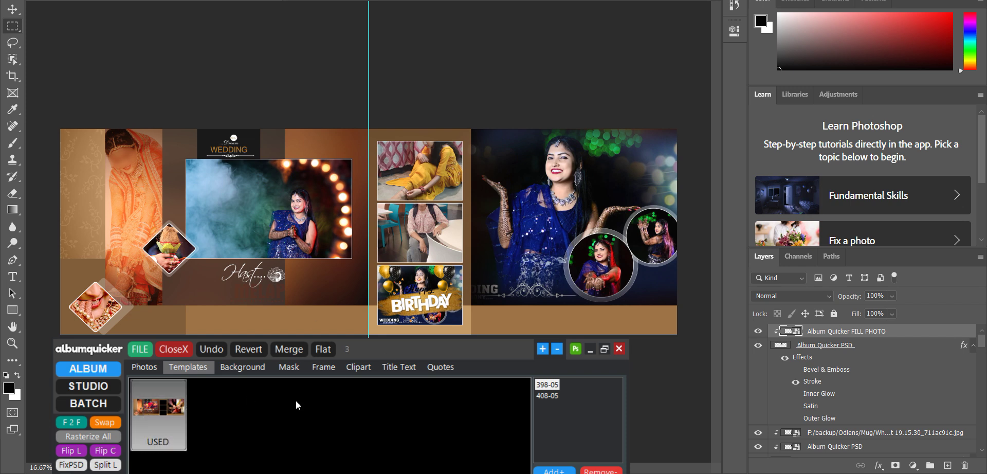
{"action": "left_click", "coordinate": [154, 368]}
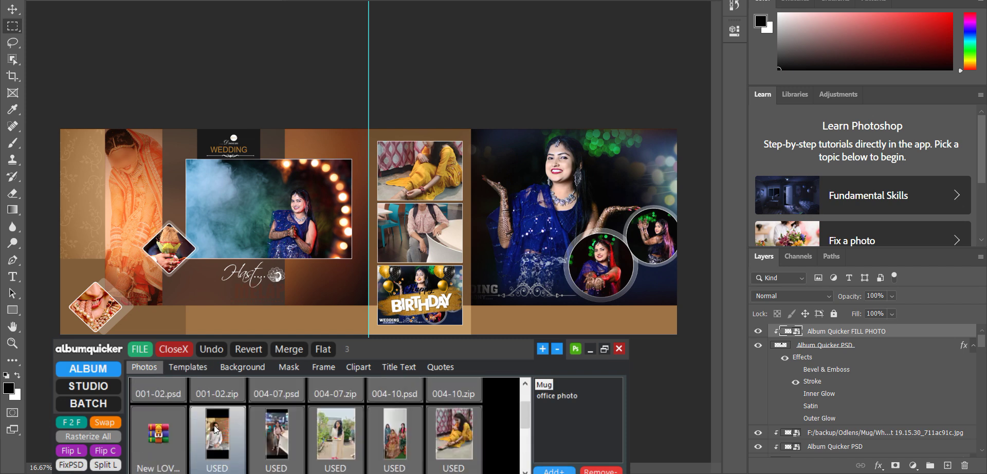
{"action": "left_click", "coordinate": [342, 416]}
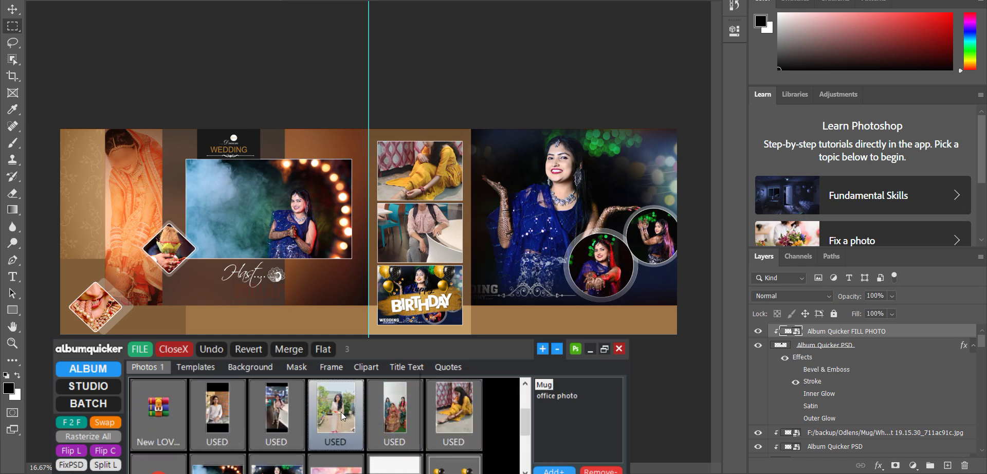
{"action": "right_click", "coordinate": [342, 417]}
{"action": "left_click", "coordinate": [372, 371]}
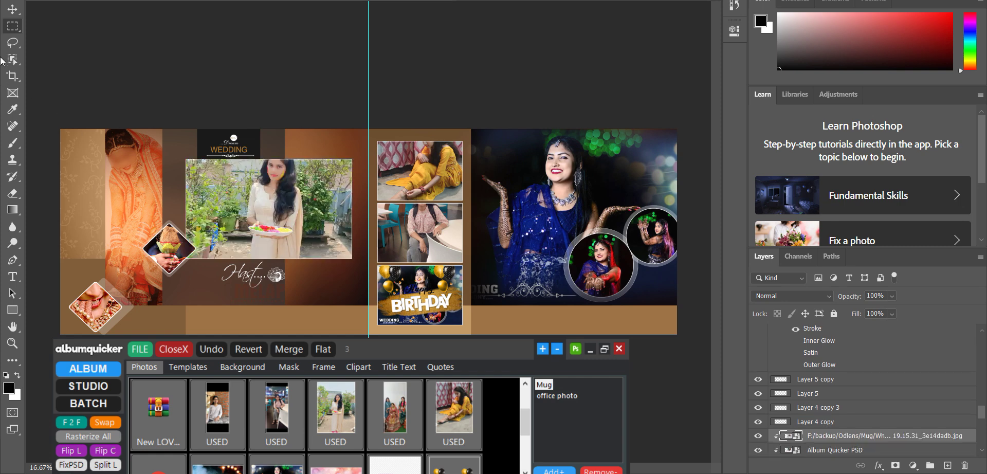
{"action": "left_click", "coordinate": [12, 9]}
{"action": "left_click_drag", "start_coordinate": [286, 213], "coordinate": [286, 226]}
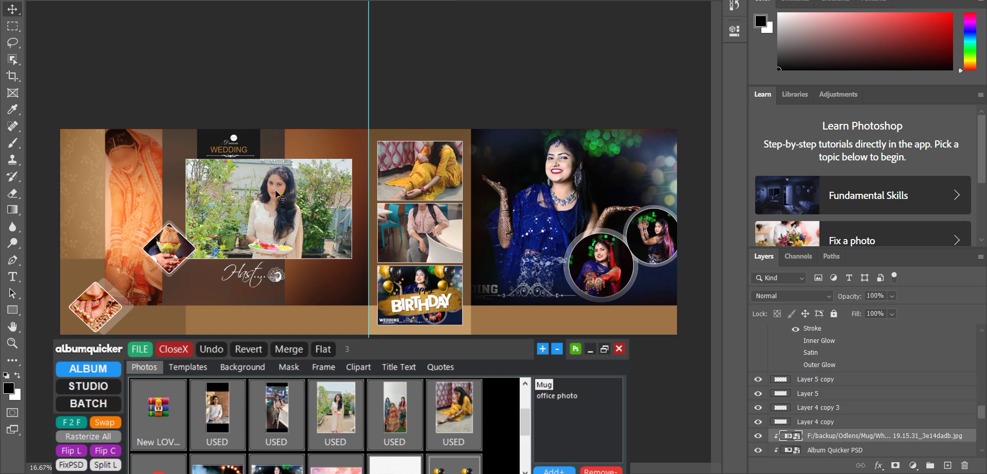
Brighten the placed photo with the Studio retouch exposure controls, stepping the exposure back down once.
{"action": "left_click", "coordinate": [100, 392]}
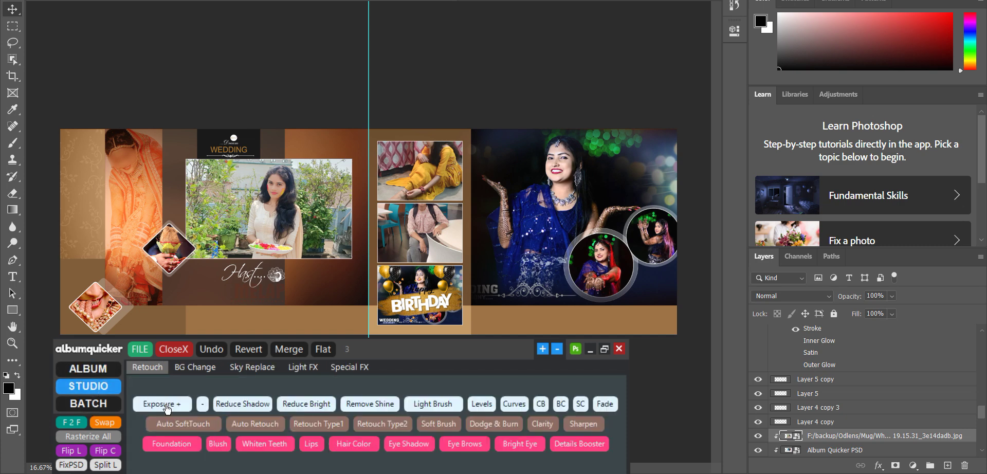
{"action": "left_click", "coordinate": [166, 409]}
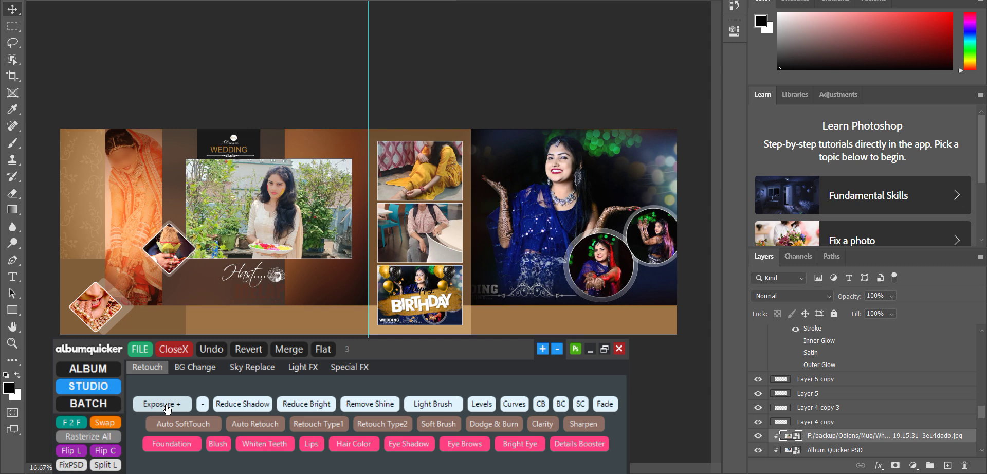
{"action": "left_click", "coordinate": [166, 409]}
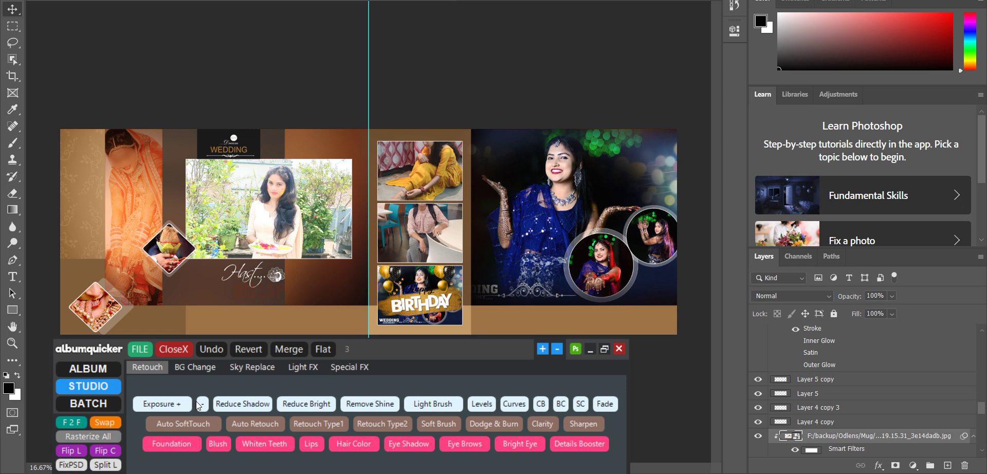
{"action": "left_click", "coordinate": [203, 405]}
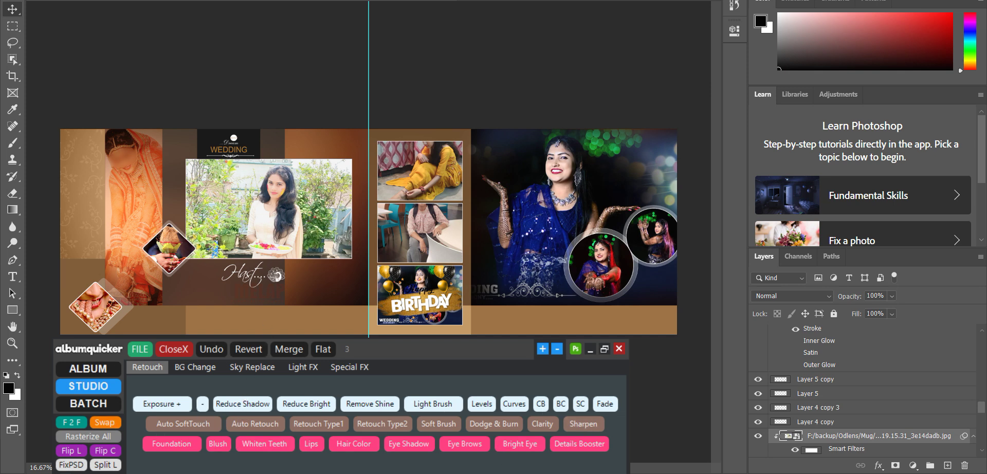
Look through the Studio categories BG Change, Sky Replace, Light FX and Special FX.
{"action": "left_click", "coordinate": [205, 368]}
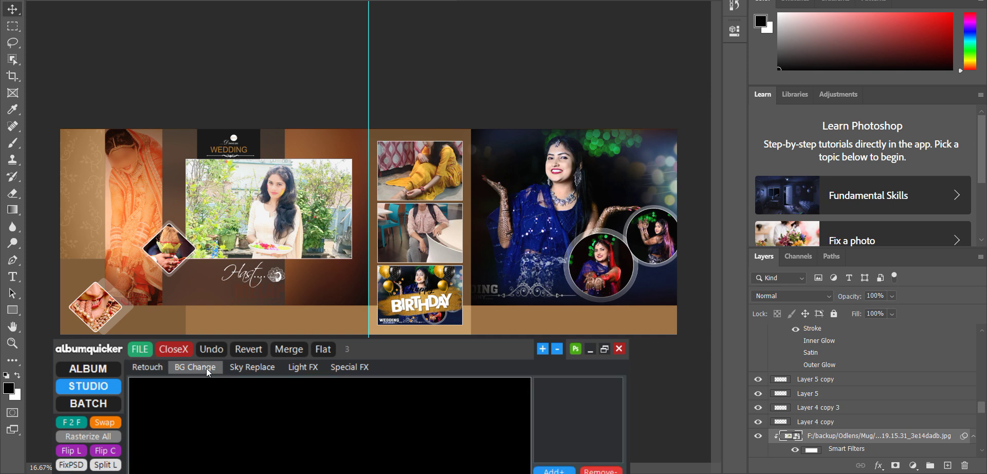
{"action": "left_click", "coordinate": [254, 364]}
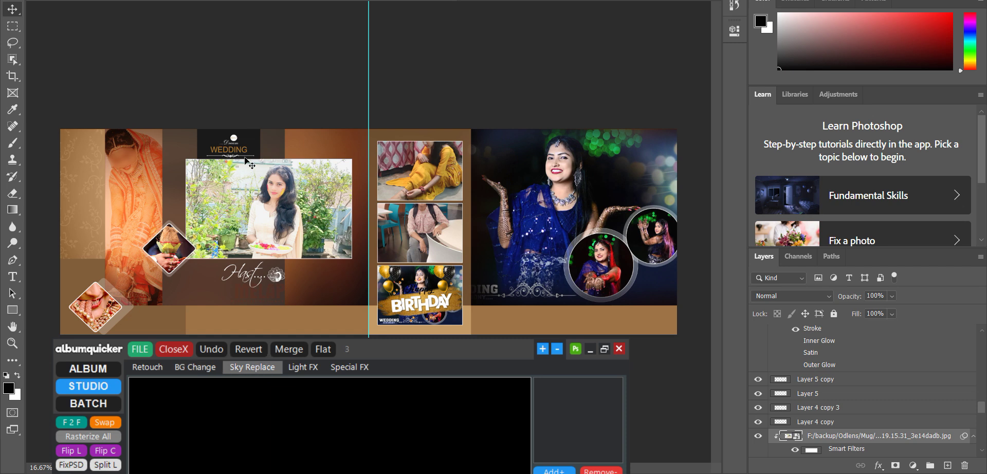
{"action": "left_click", "coordinate": [309, 368]}
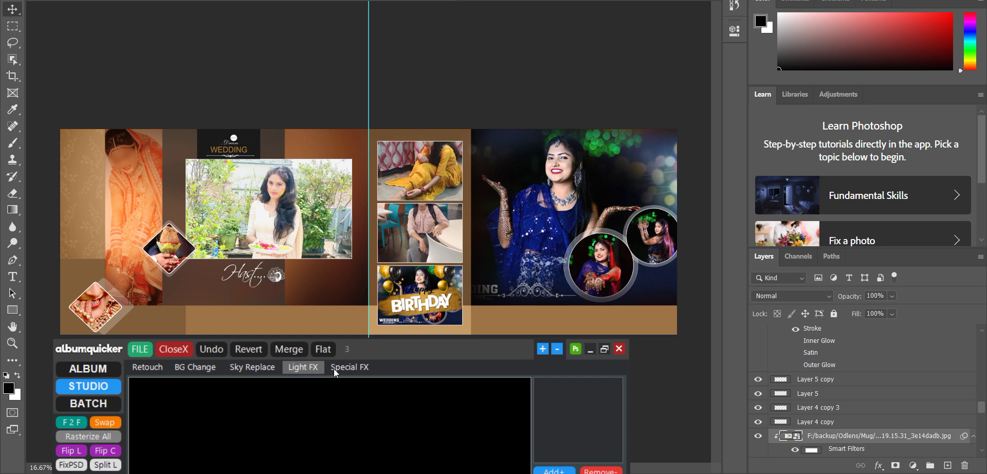
{"action": "left_click", "coordinate": [360, 368]}
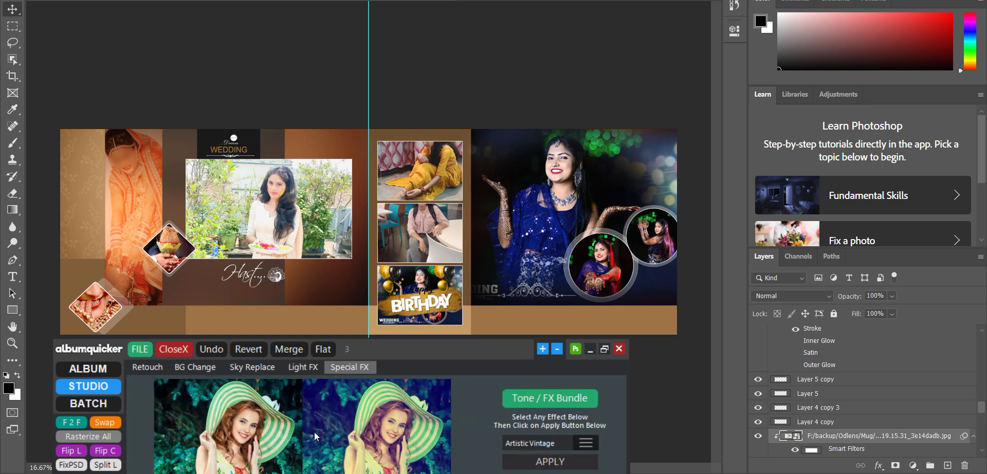
{"action": "left_click", "coordinate": [307, 368]}
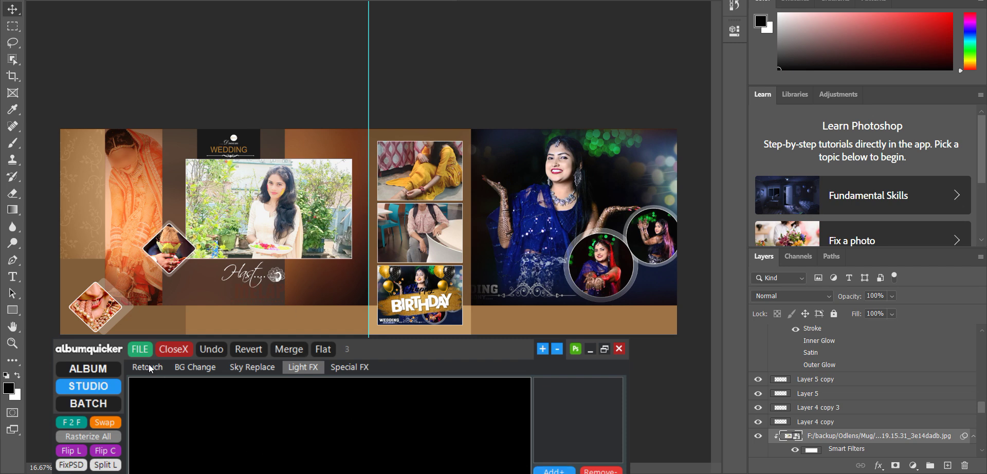
Look at the Batch correction and convert options, then return to the Album photos and templates.
{"action": "left_click", "coordinate": [88, 403]}
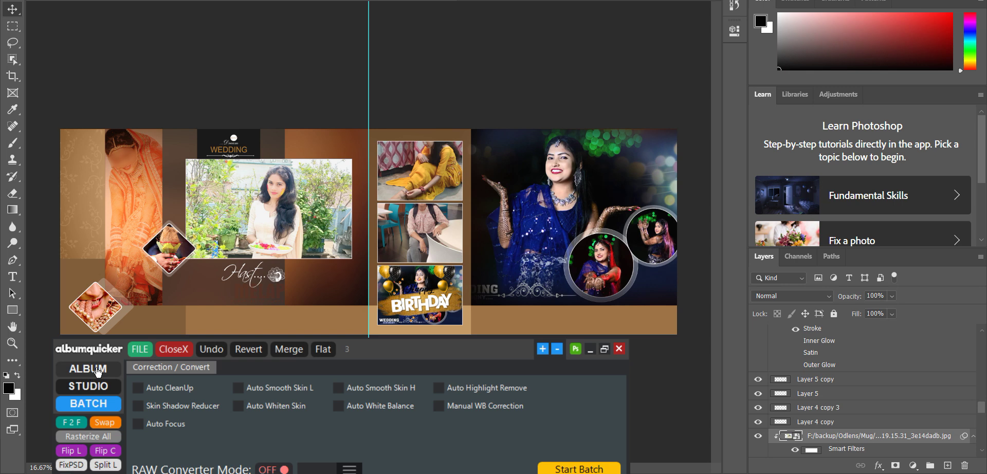
{"action": "left_click", "coordinate": [97, 369]}
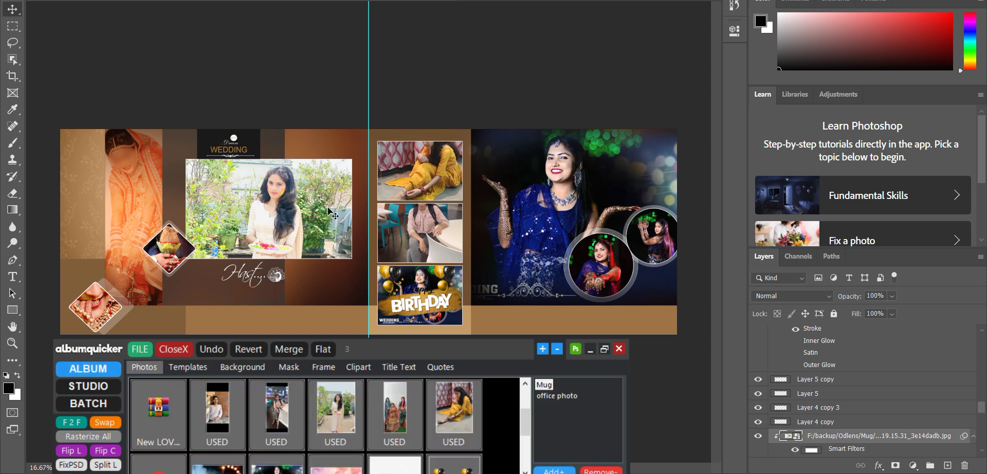
{"action": "left_click", "coordinate": [202, 368]}
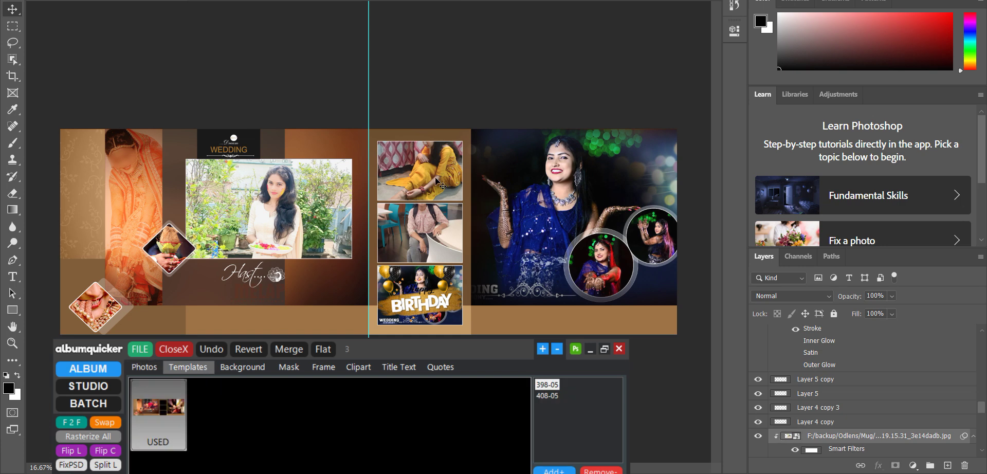
Quick Fill the large landscape frame on the left page with the Mug photo of the woman in the pink patterned shirt.
{"action": "left_click", "coordinate": [151, 367]}
{"action": "right_click", "coordinate": [278, 434]}
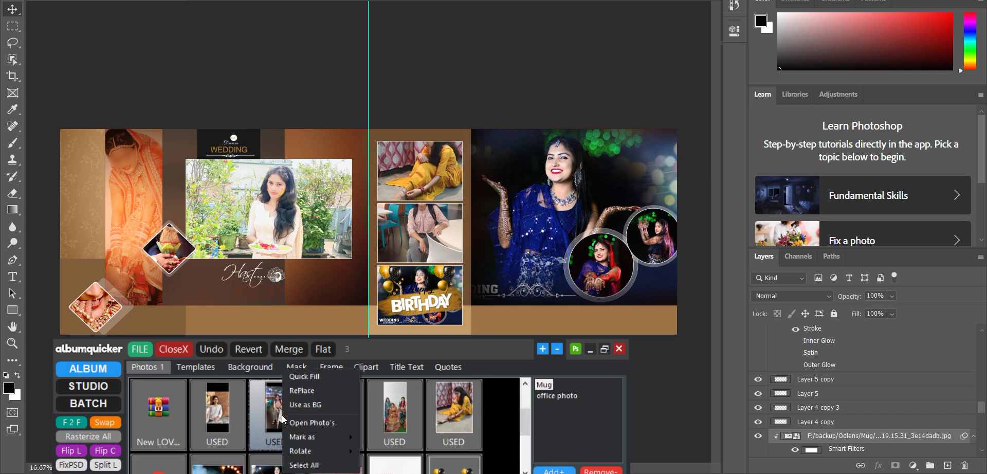
{"action": "left_click", "coordinate": [320, 381]}
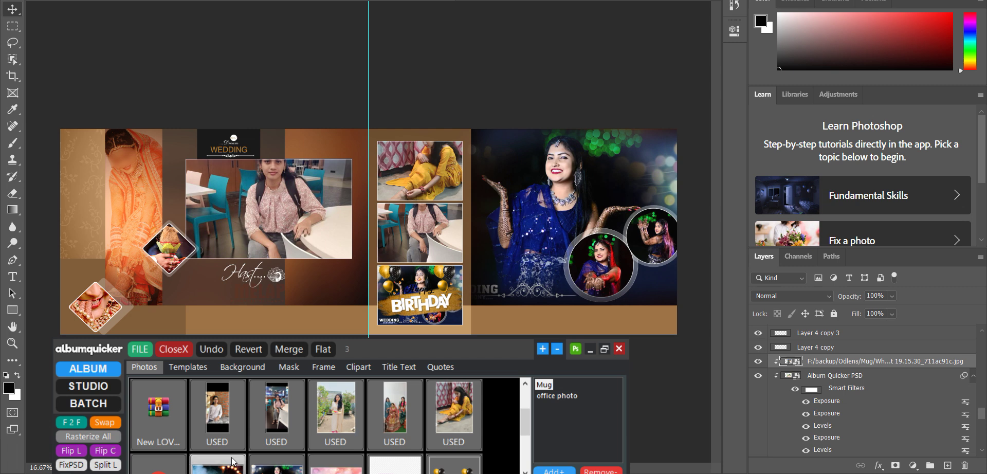
Select the four adjacent used portrait photos in the Mug folder and run AutoFill on the 398-05 template.
{"action": "left_click", "coordinate": [230, 408]}
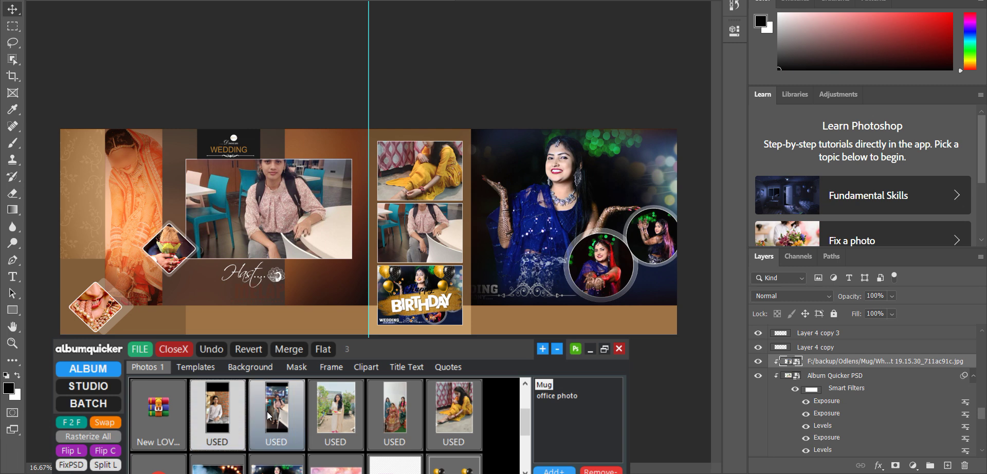
{"action": "left_click", "coordinate": [325, 413]}
{"action": "left_click", "coordinate": [403, 421]}
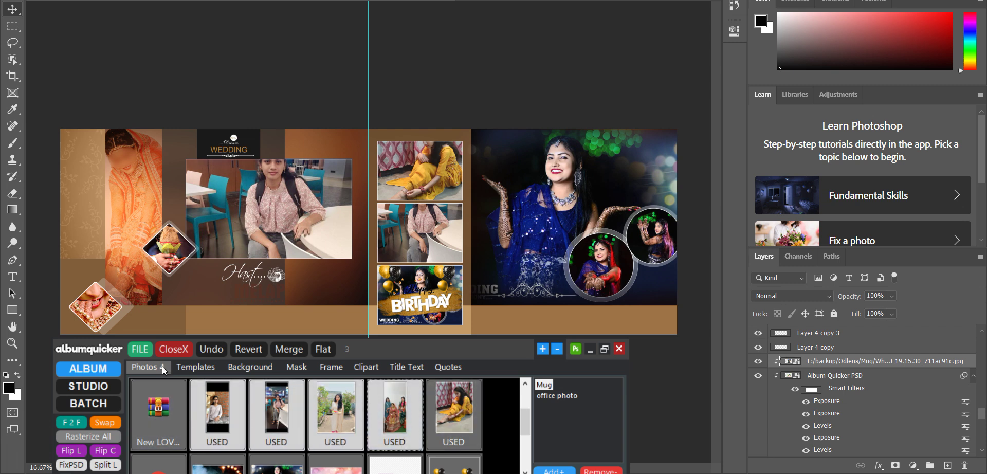
{"action": "left_click", "coordinate": [199, 371]}
{"action": "right_click", "coordinate": [159, 424]}
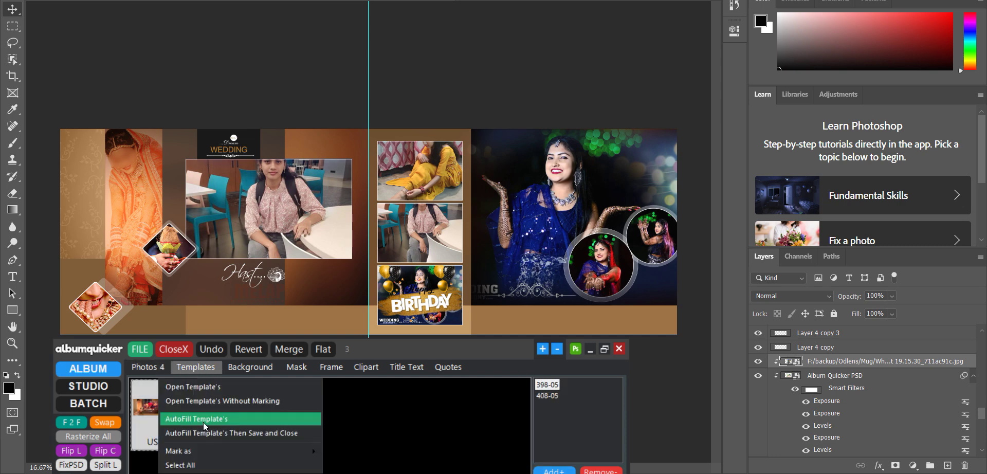
{"action": "left_click", "coordinate": [205, 419]}
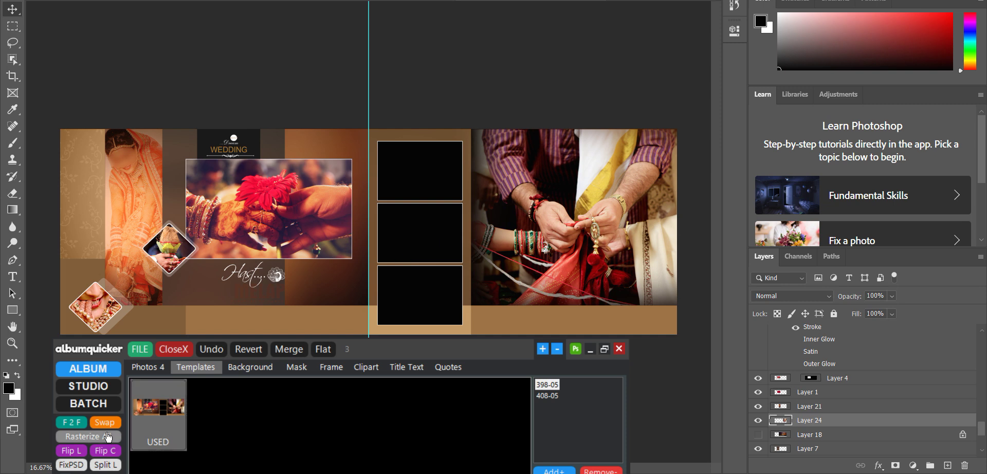
Look through the thumbnails in the Mug photo folder.
{"action": "left_click", "coordinate": [159, 365]}
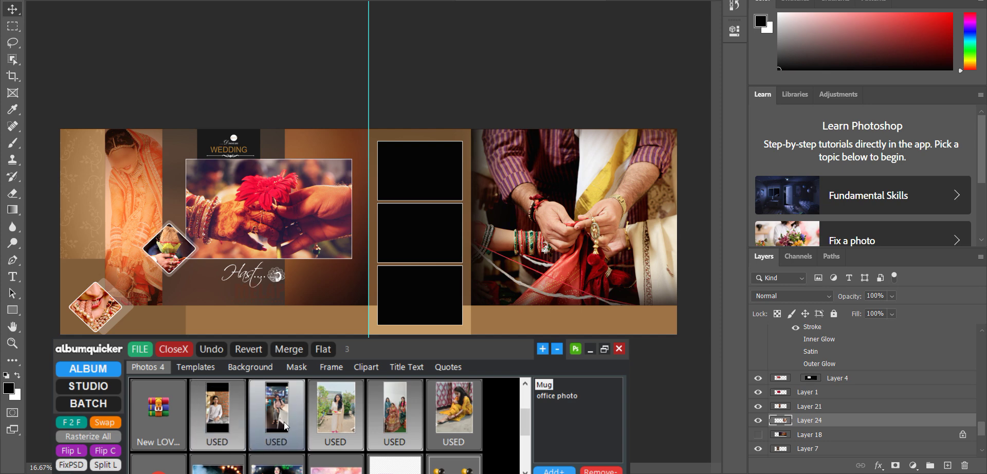
{"action": "scroll", "coordinate": [284, 421], "scroll_direction": "down", "scroll_amount": 1}
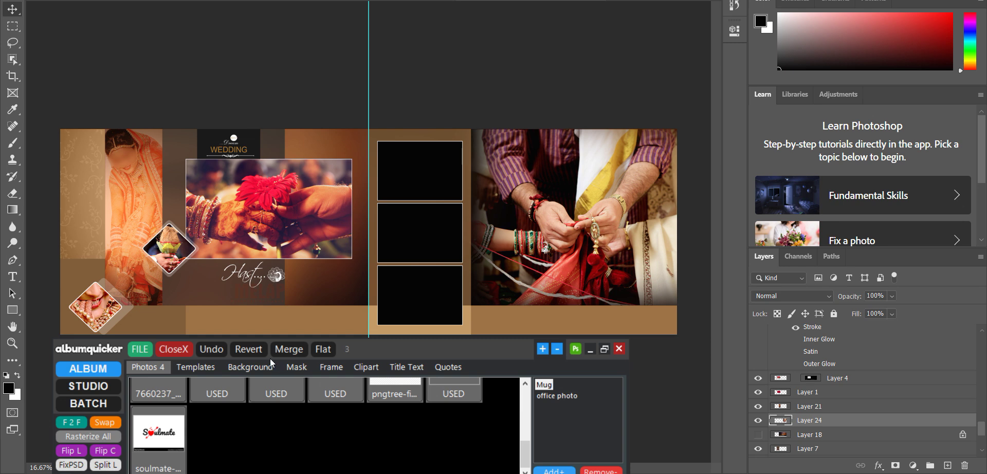
{"action": "scroll", "coordinate": [320, 452], "scroll_direction": "up", "scroll_amount": 3}
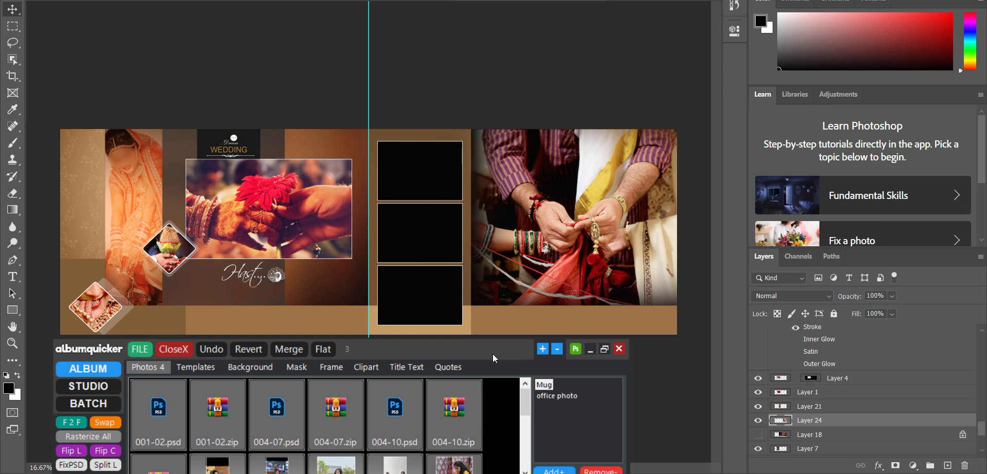
Add the "You will forever be my always" quote, scaled down and placed below the Hast title beside the centre guide.
{"action": "left_click", "coordinate": [455, 366]}
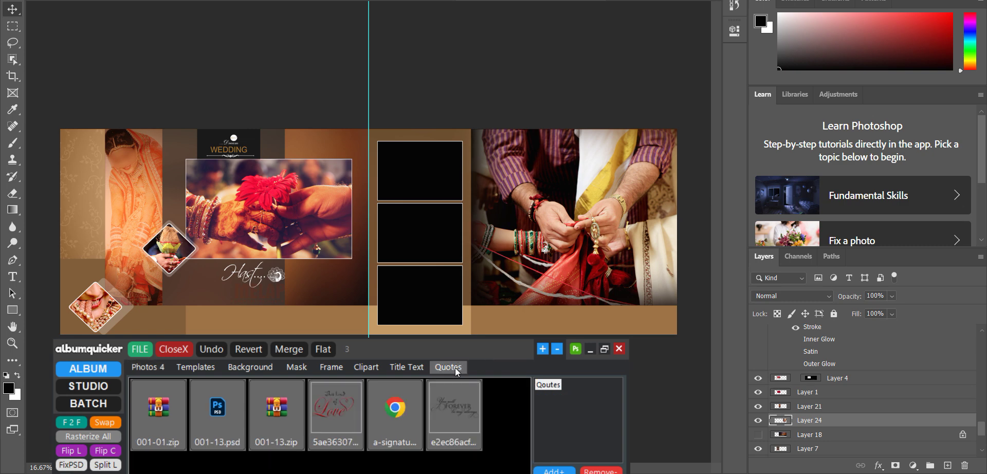
{"action": "left_click", "coordinate": [449, 408]}
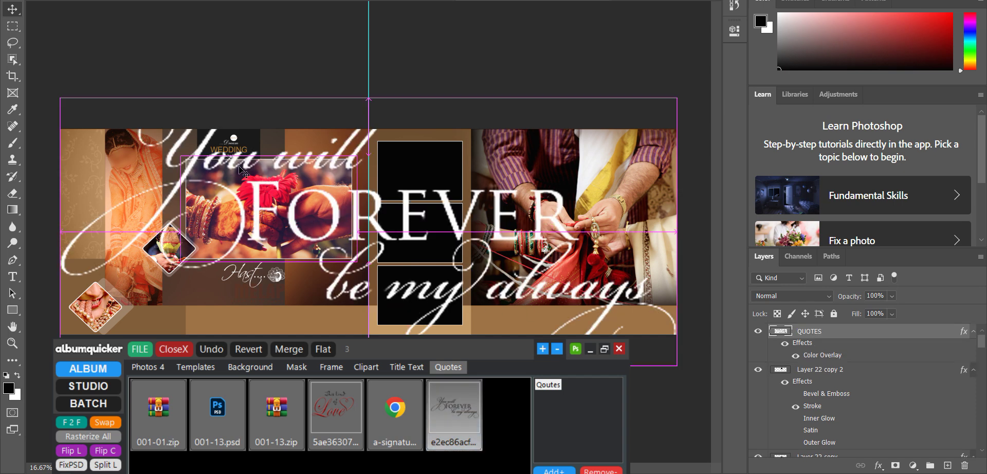
{"action": "key", "text": "ctrl+t"}
{"action": "left_click_drag", "start_coordinate": [58, 95], "coordinate": [565, 318]}
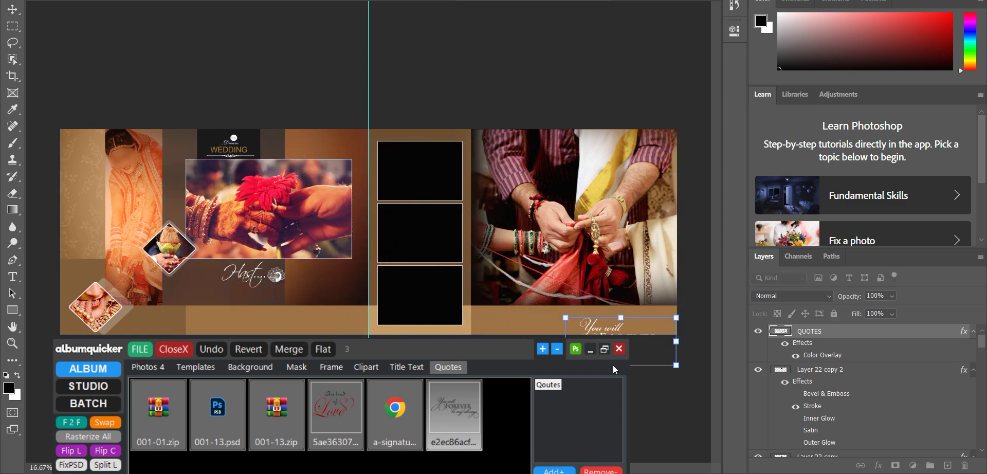
{"action": "left_click_drag", "start_coordinate": [643, 354], "coordinate": [339, 316]}
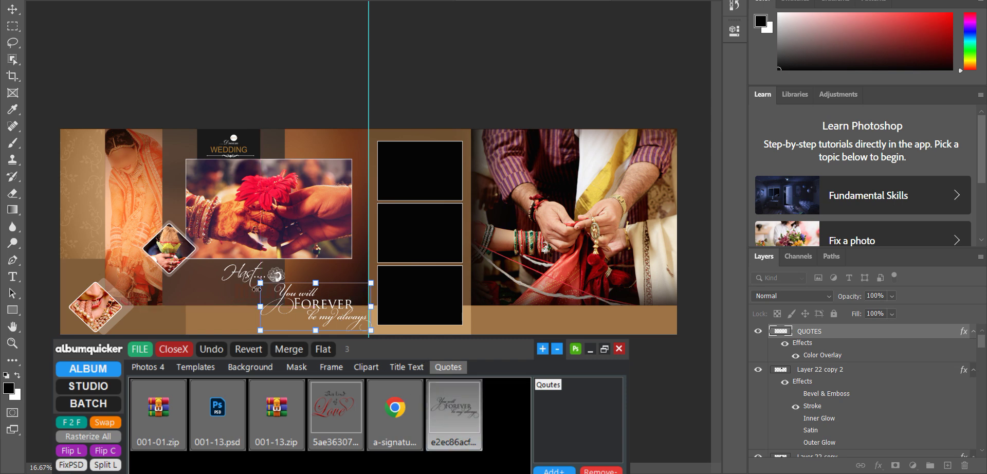
{"action": "left_click_drag", "start_coordinate": [261, 284], "coordinate": [294, 299]}
{"action": "key", "text": "Return"}
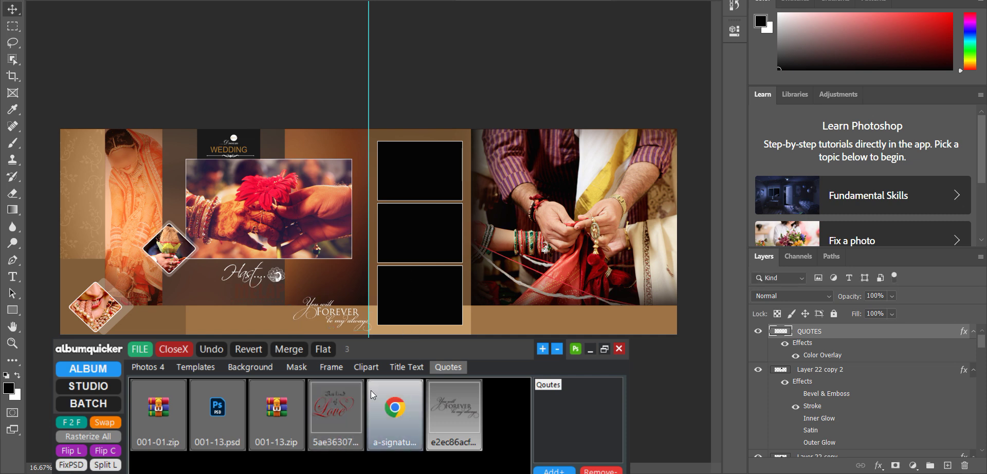
Look through the Title Text, Clipart, Frame and Mask categories, returning to Photos.
{"action": "left_click", "coordinate": [401, 366]}
{"action": "left_click", "coordinate": [364, 369]}
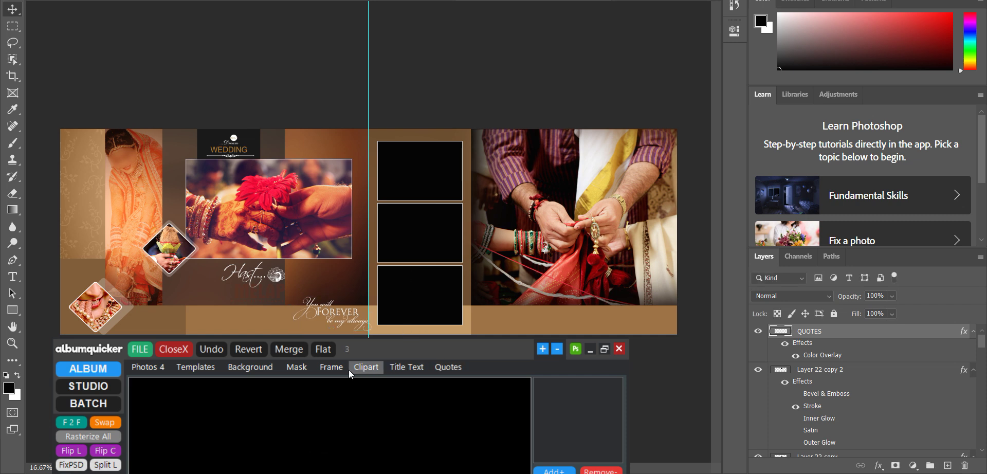
{"action": "left_click", "coordinate": [340, 369]}
{"action": "left_click", "coordinate": [286, 368]}
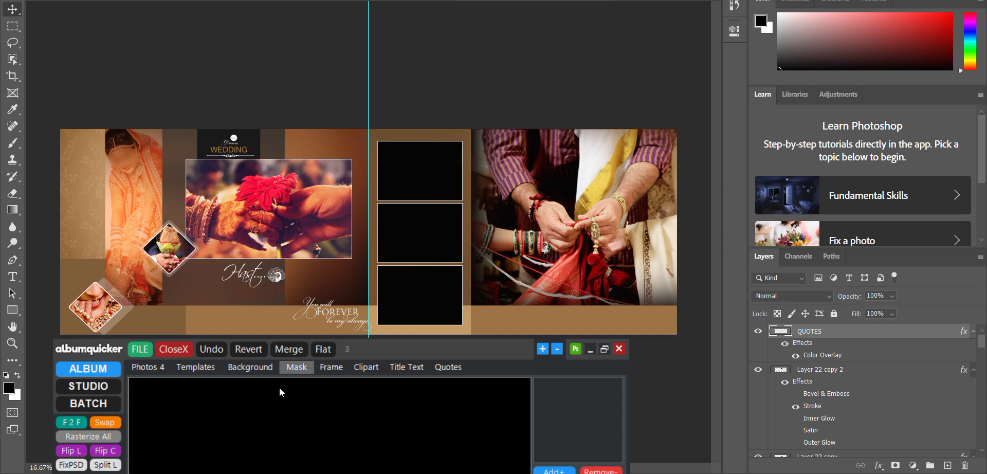
{"action": "left_click", "coordinate": [147, 367]}
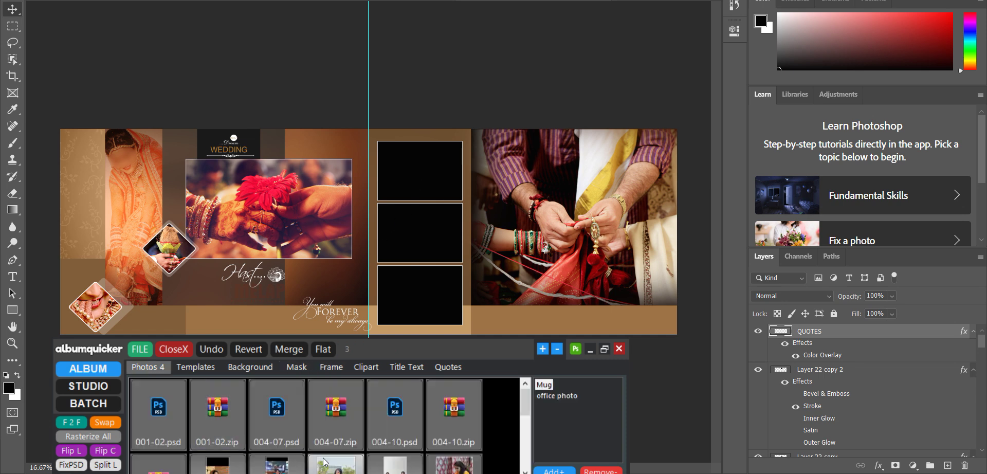
Try to AutoFill the 398-05 template again with the four selected photos, then dismiss the template options.
{"action": "left_click", "coordinate": [197, 369]}
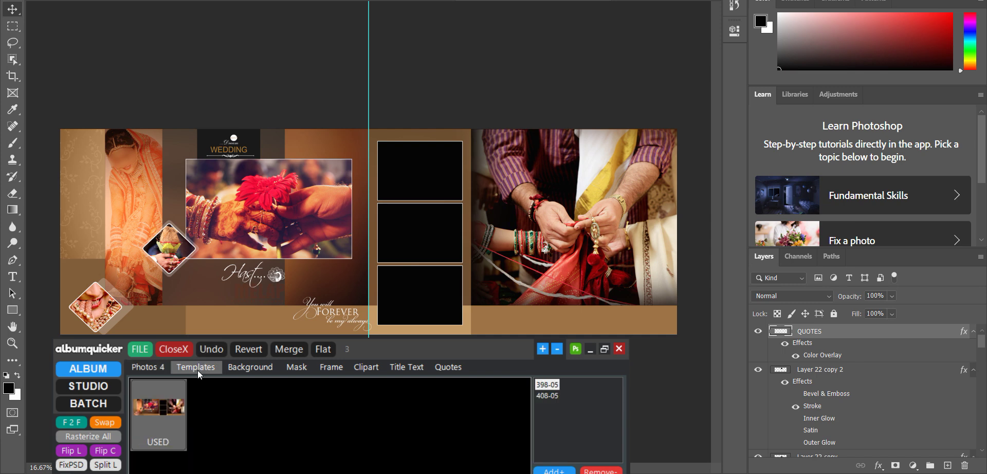
{"action": "right_click", "coordinate": [165, 408]}
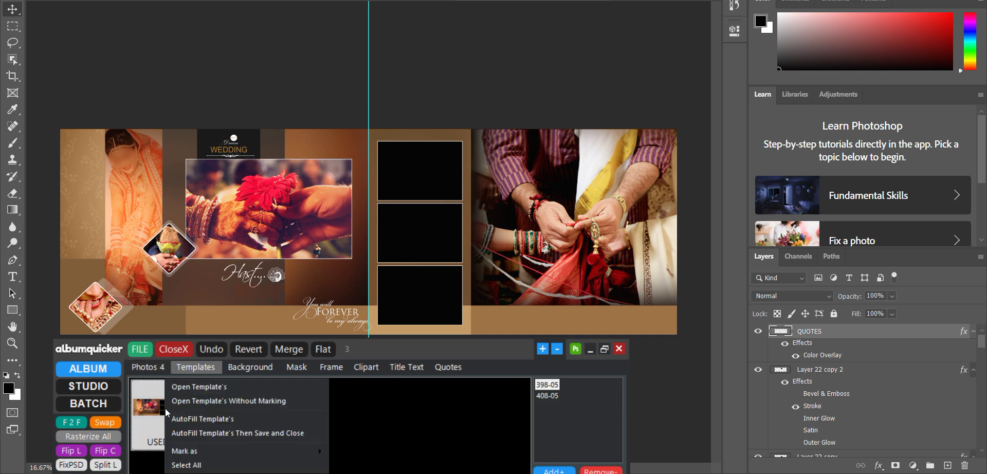
{"action": "left_click", "coordinate": [207, 424]}
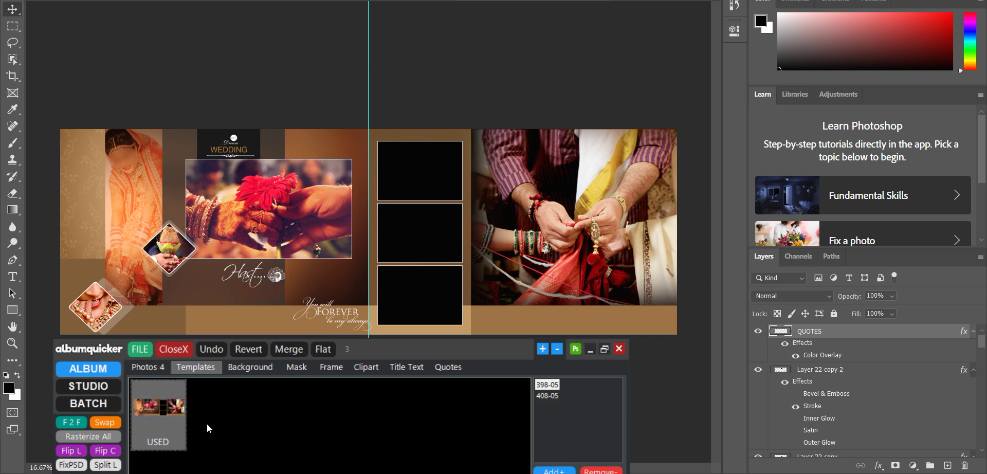
{"action": "right_click", "coordinate": [166, 406]}
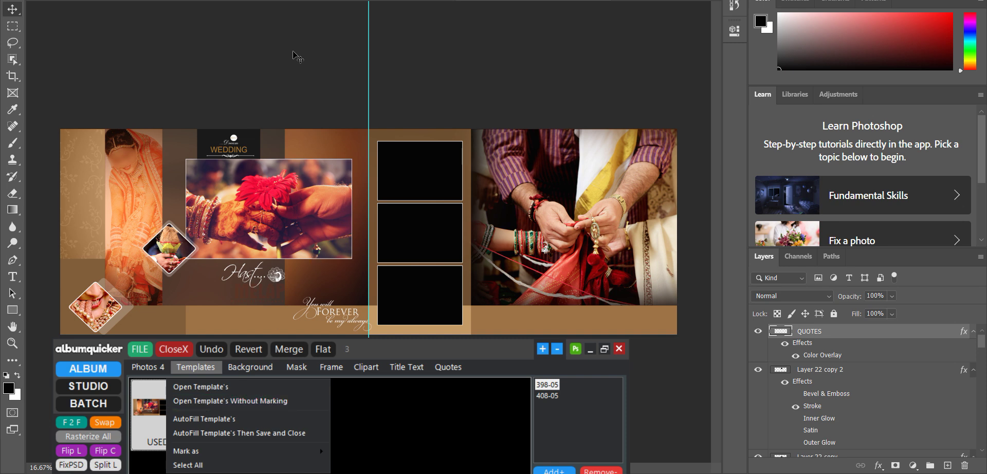
{"action": "left_click", "coordinate": [368, 396]}
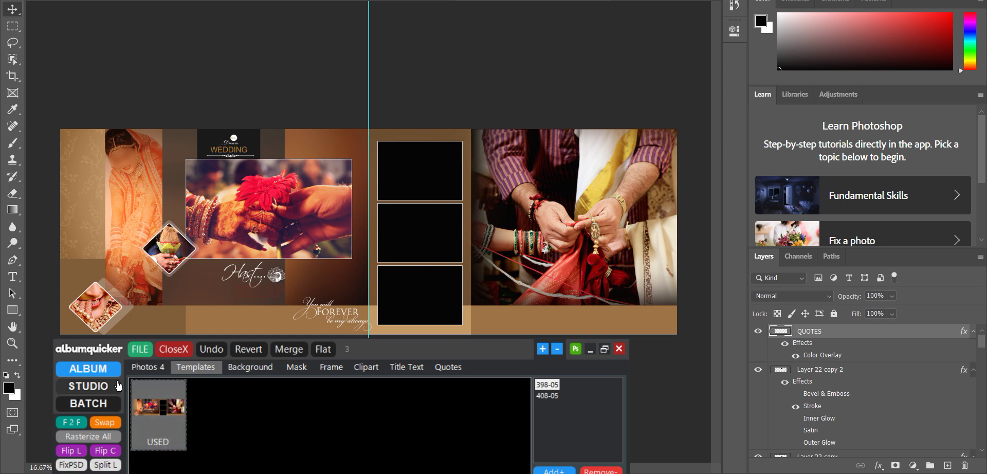